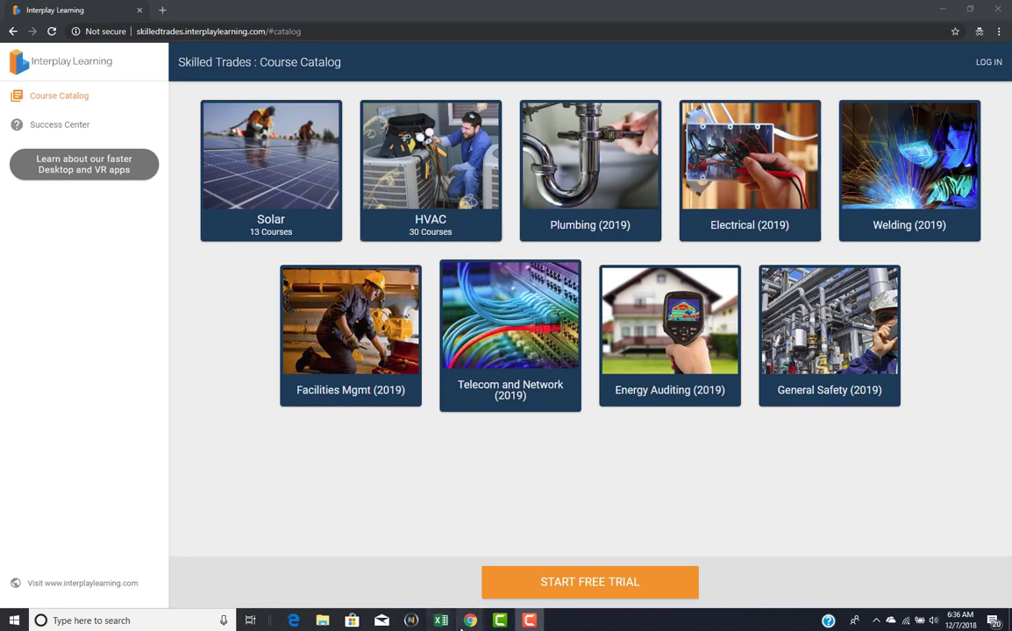
Step: Bring the logged-in Chrome window with the My Organization groups list to the front
mouse_move(469, 620)
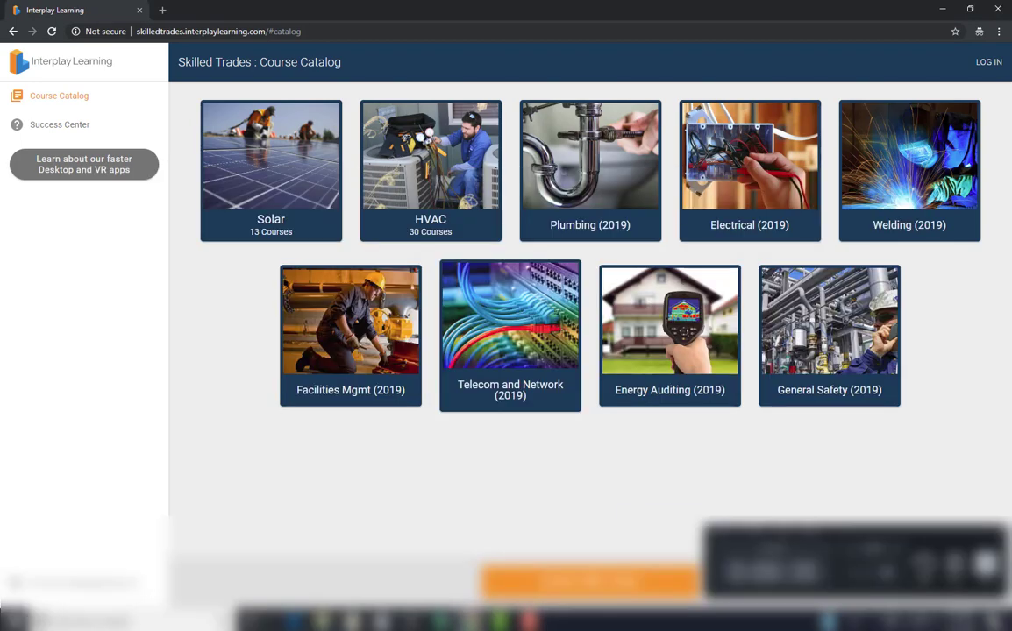
left_click(535, 565)
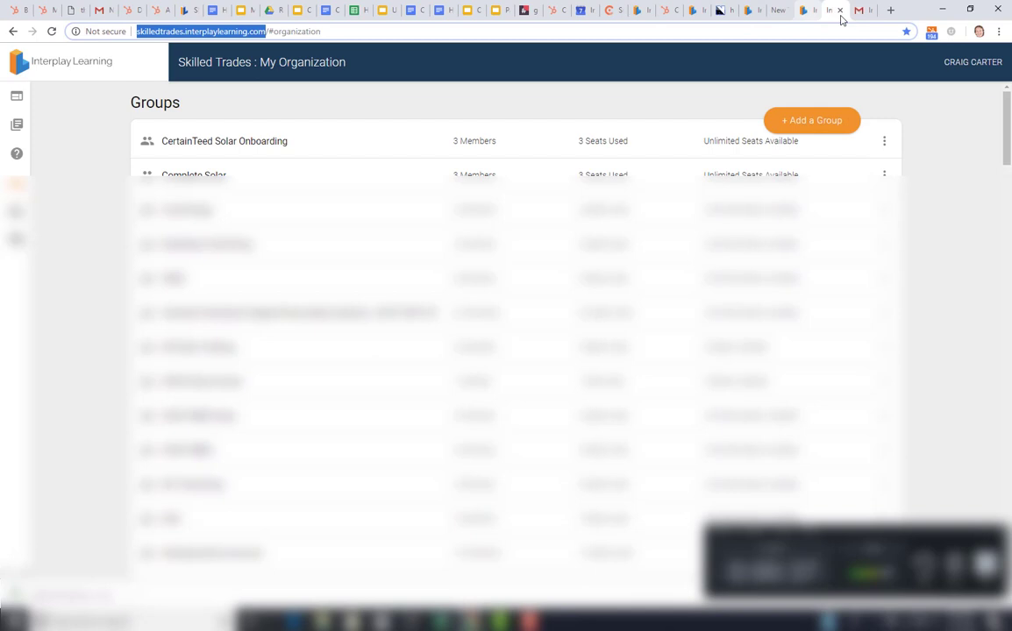
Step: In Gmail, open Interplay Learning's 'Verify Your Email Address' message down to its verification link
left_click(850, 11)
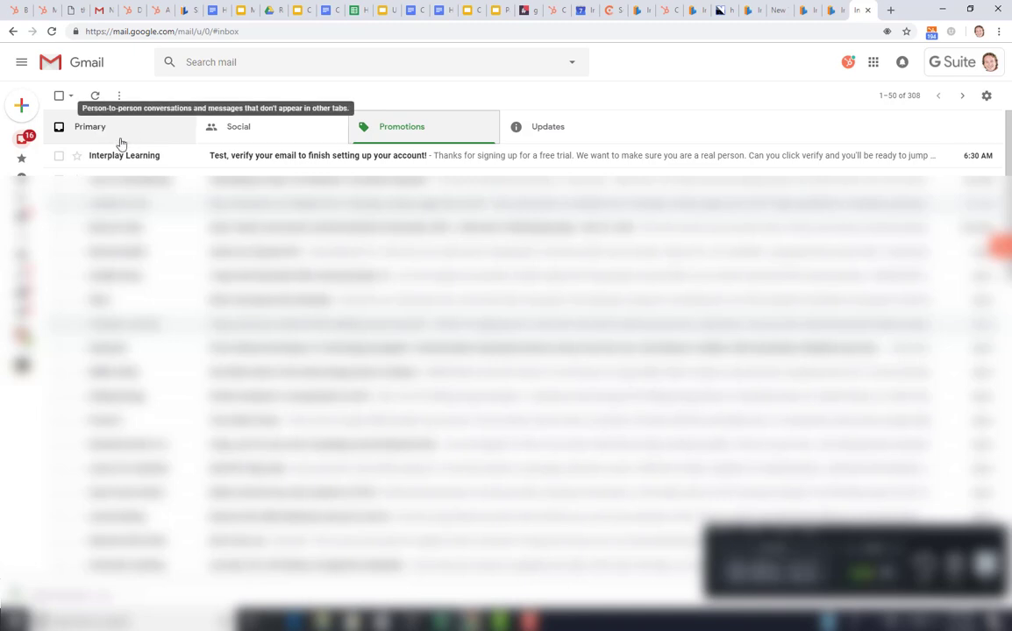
left_click(275, 164)
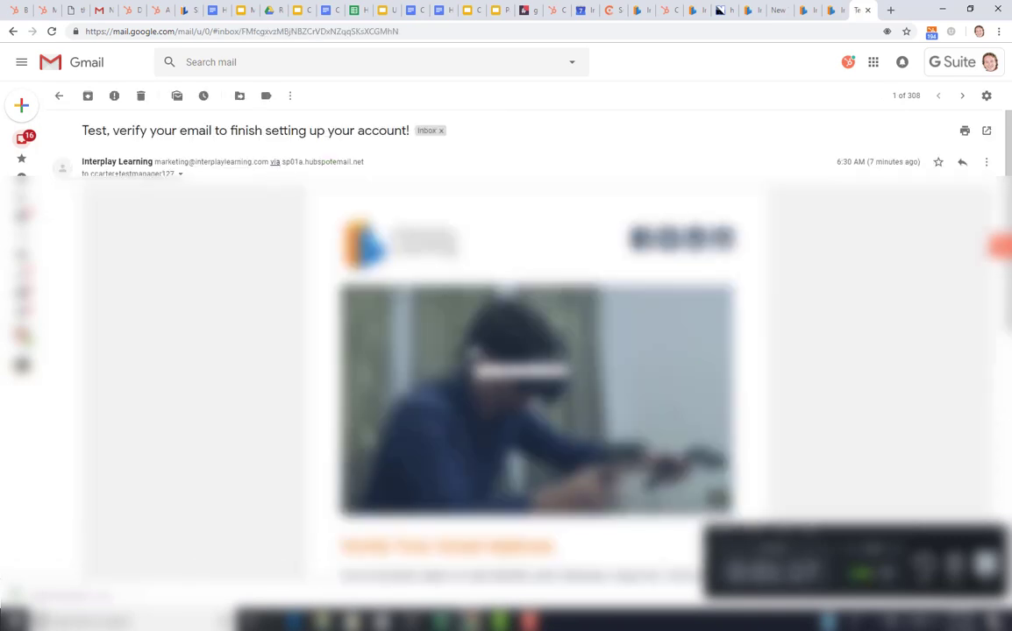
scroll(473, 350, "down", 2)
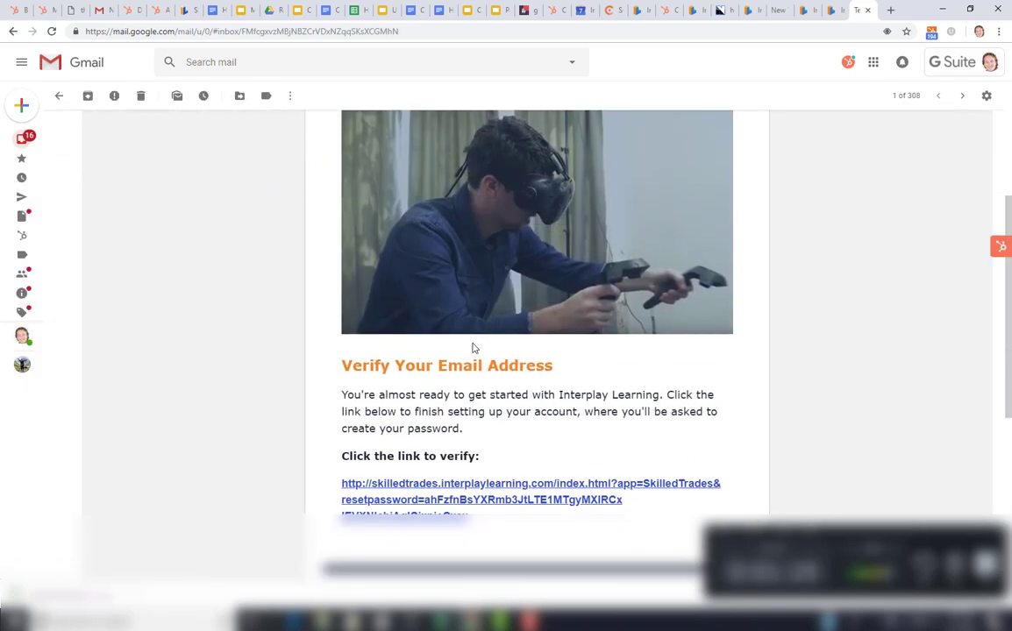
scroll(471, 349, "up", 1)
scroll(472, 350, "down", 2)
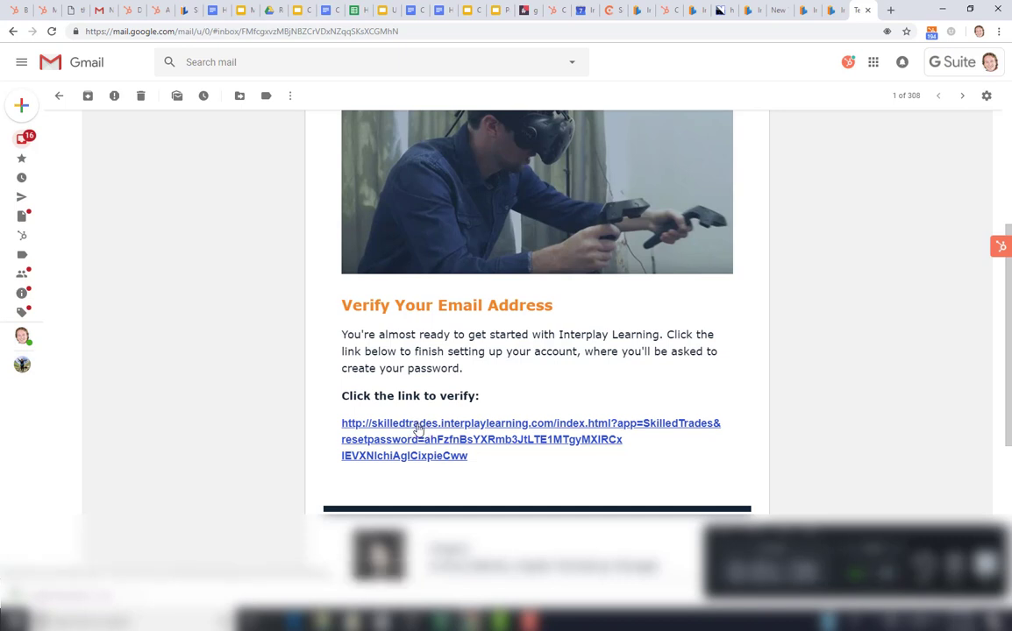
Step: Follow the verification link, then enter and confirm a new account password and submit it
left_click(418, 429)
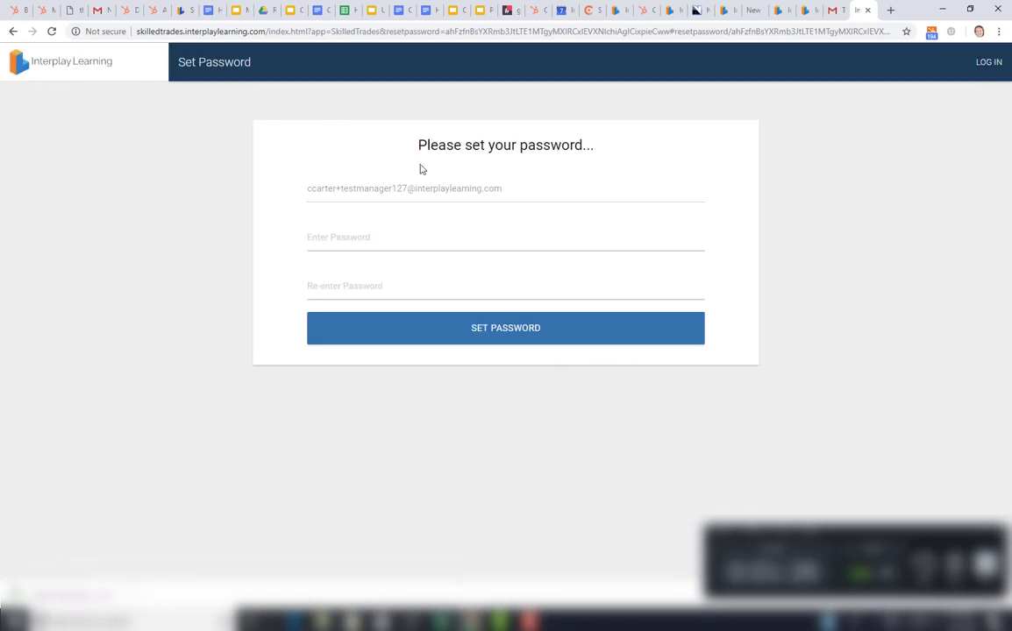
left_click(377, 241)
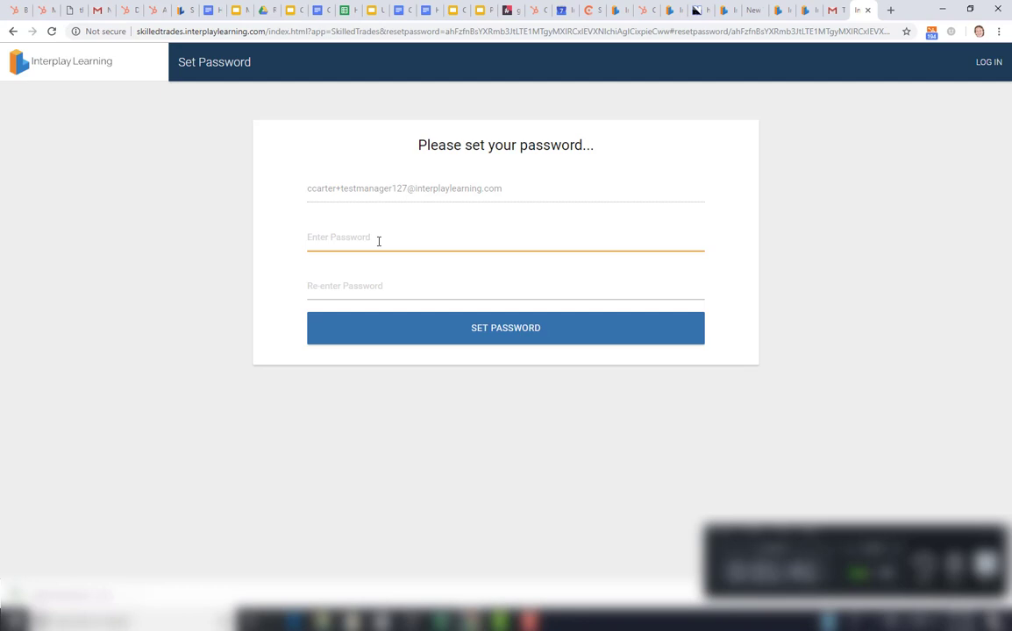
type("•••••••••")
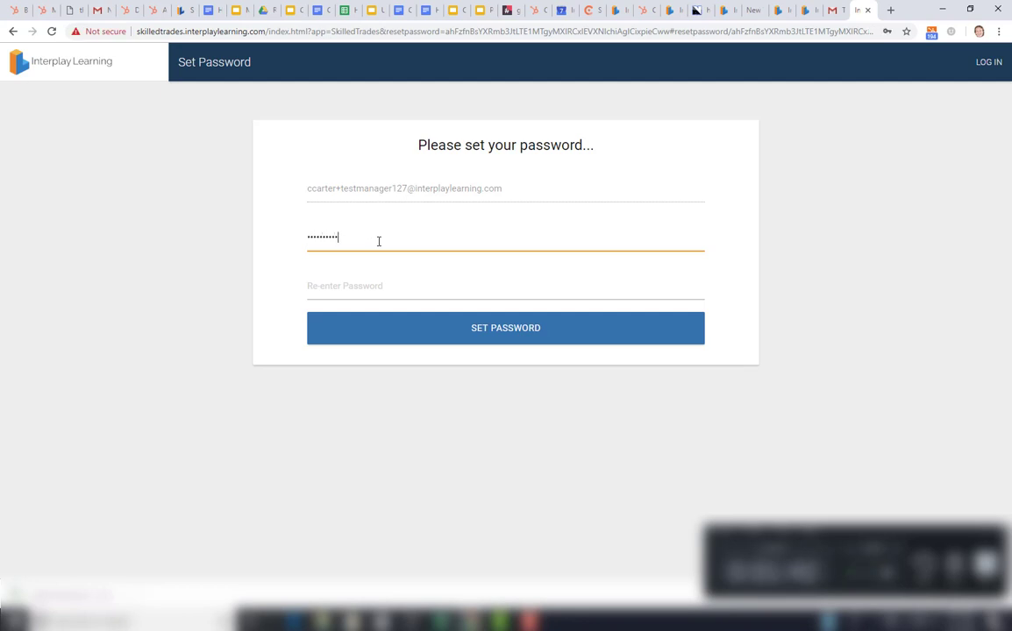
key("BackSpace")
key("BackSpace")
key("BackSpace")
key("BackSpace")
key("BackSpace")
key("BackSpace")
type("•••••••••")
key("Tab")
type("••••••")
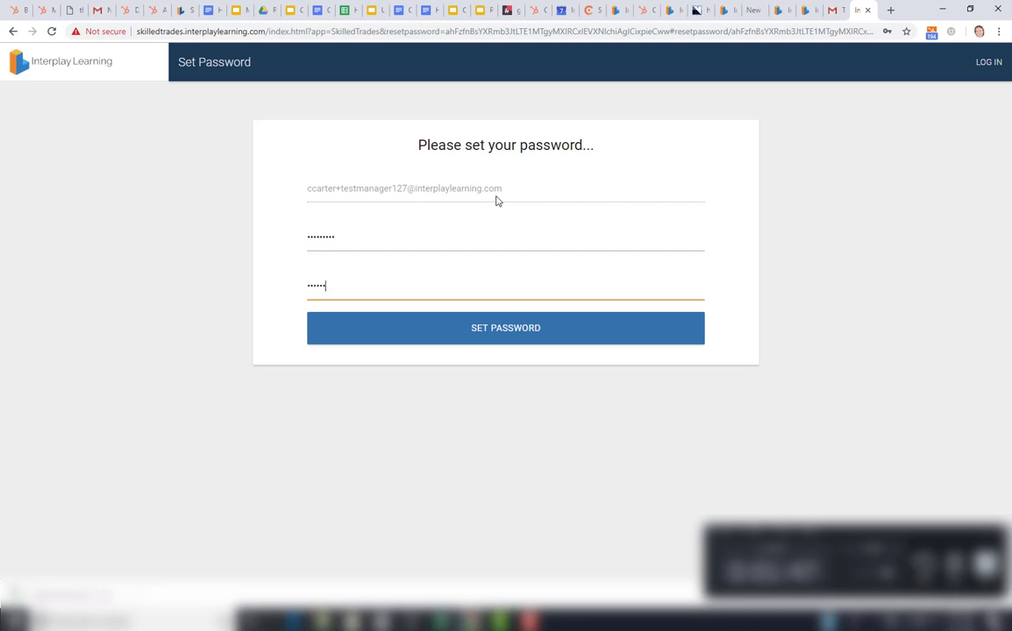
type("•••")
left_click(507, 333)
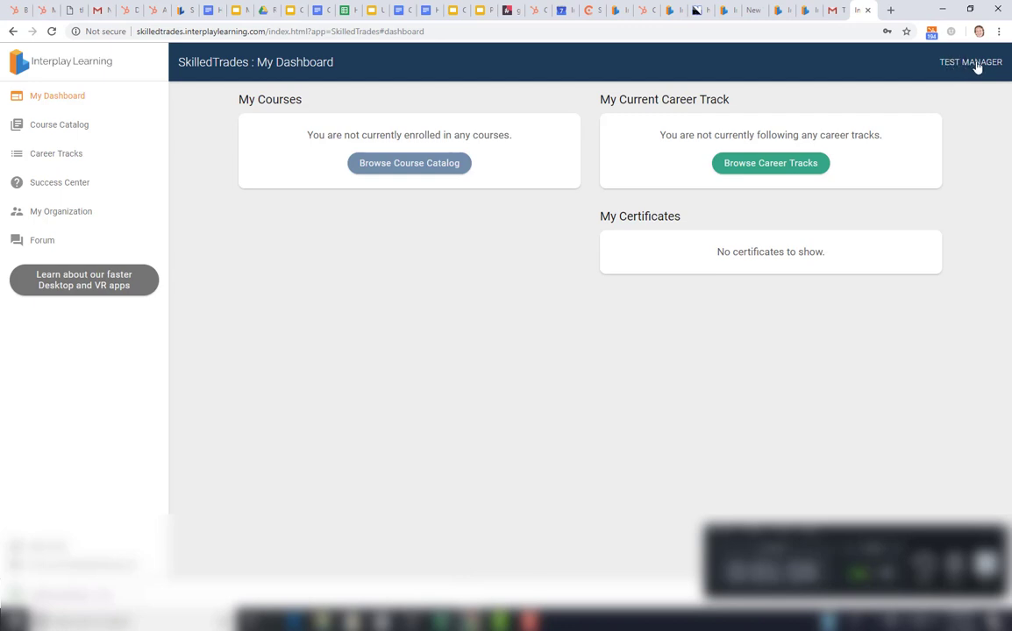
Step: Open the Admin Demo Account group under My Organization, showing 3 members and 2 seats available
left_click(62, 220)
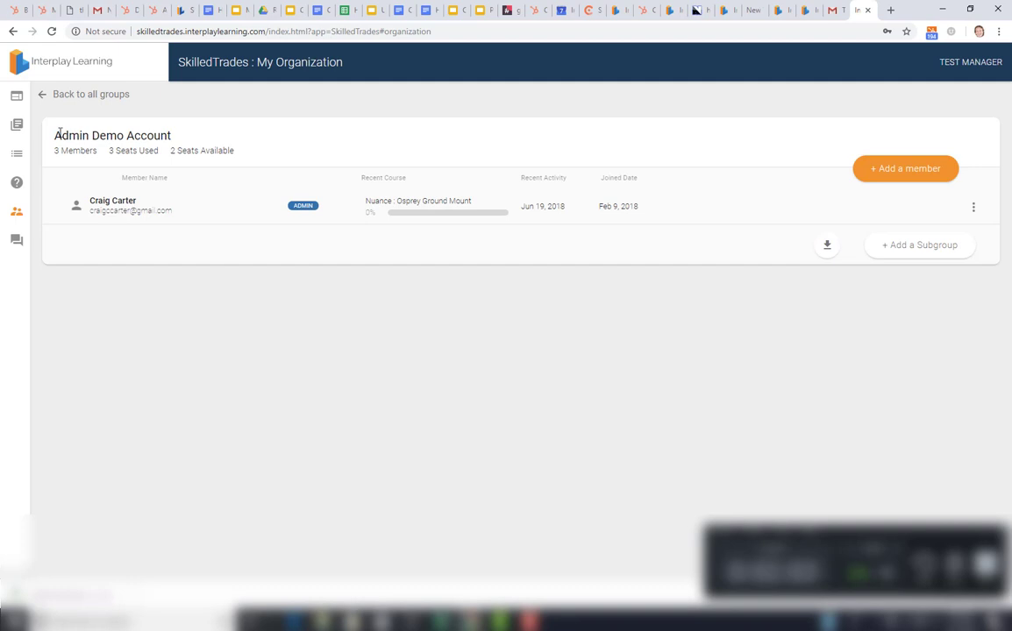
left_click_drag(55, 136, 145, 135)
left_click(92, 95)
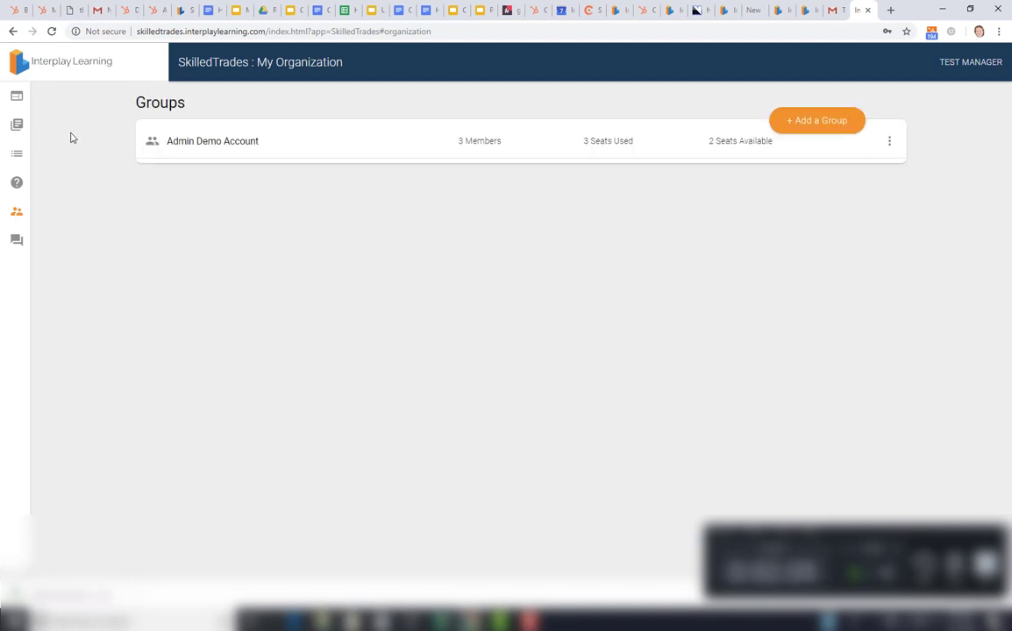
left_click(24, 100)
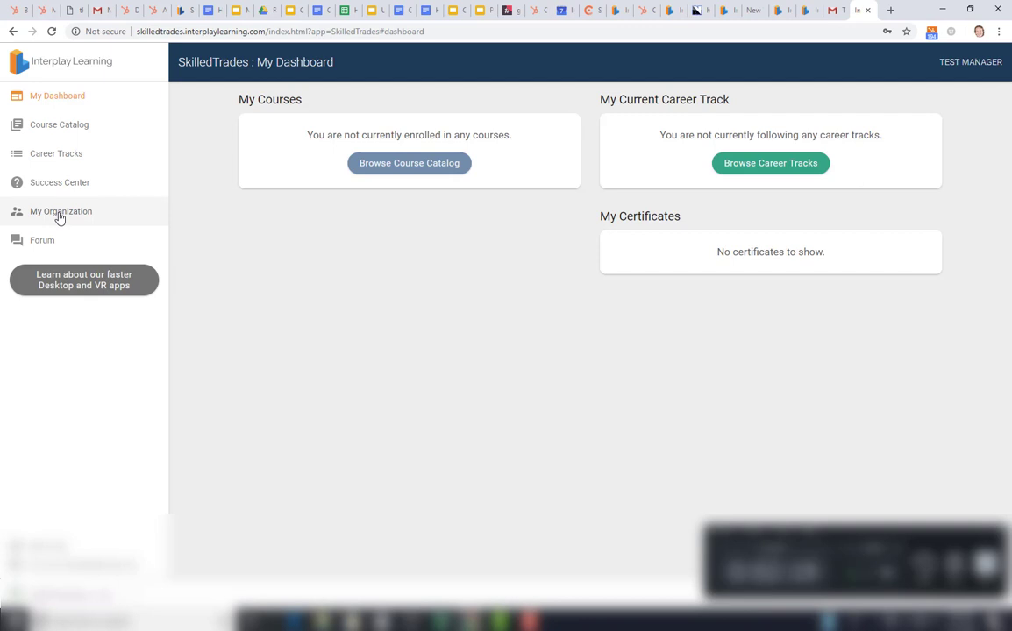
left_click(60, 216)
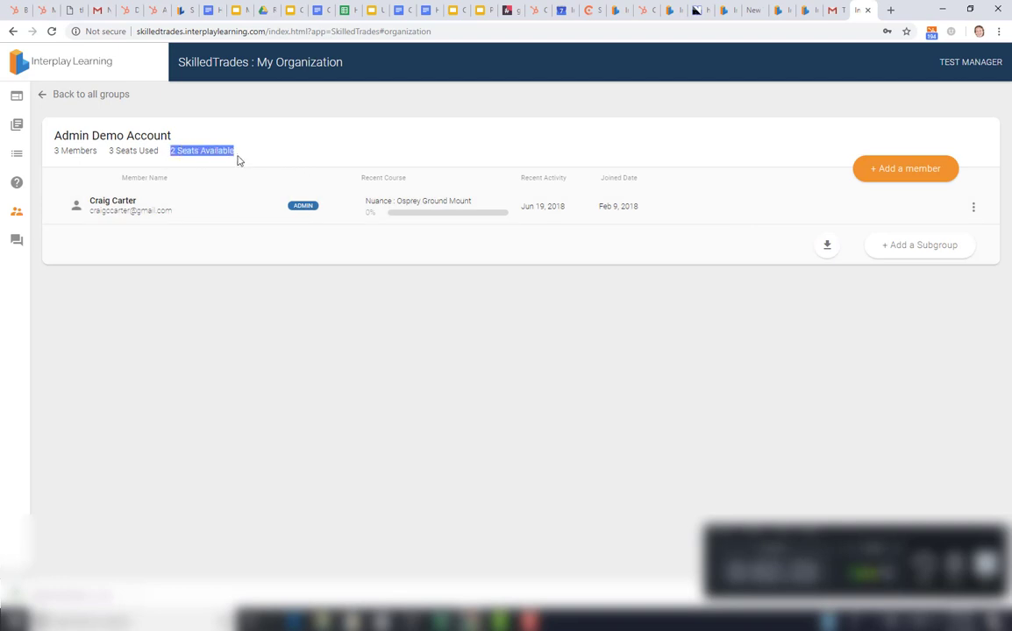
Step: Add member New Learner with the learner's email address to the Admin Demo Account group
left_click(268, 152)
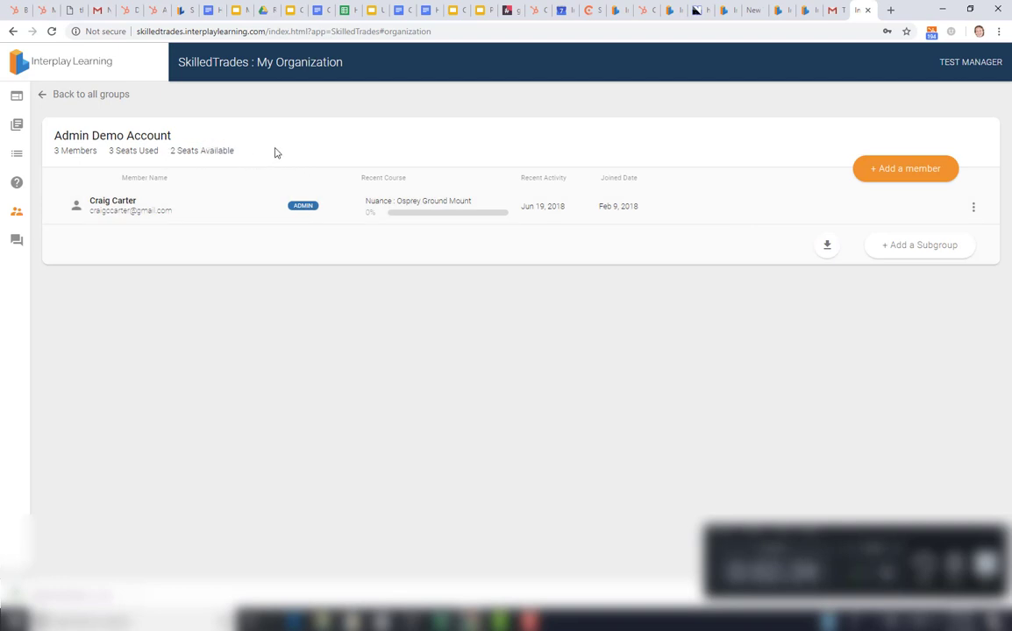
left_click(882, 173)
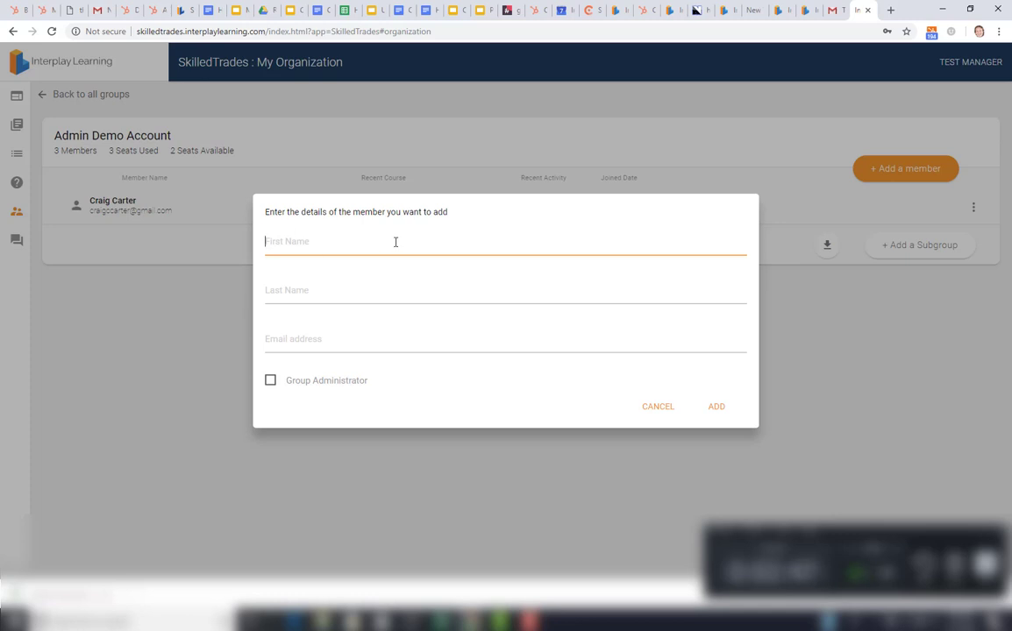
type("New")
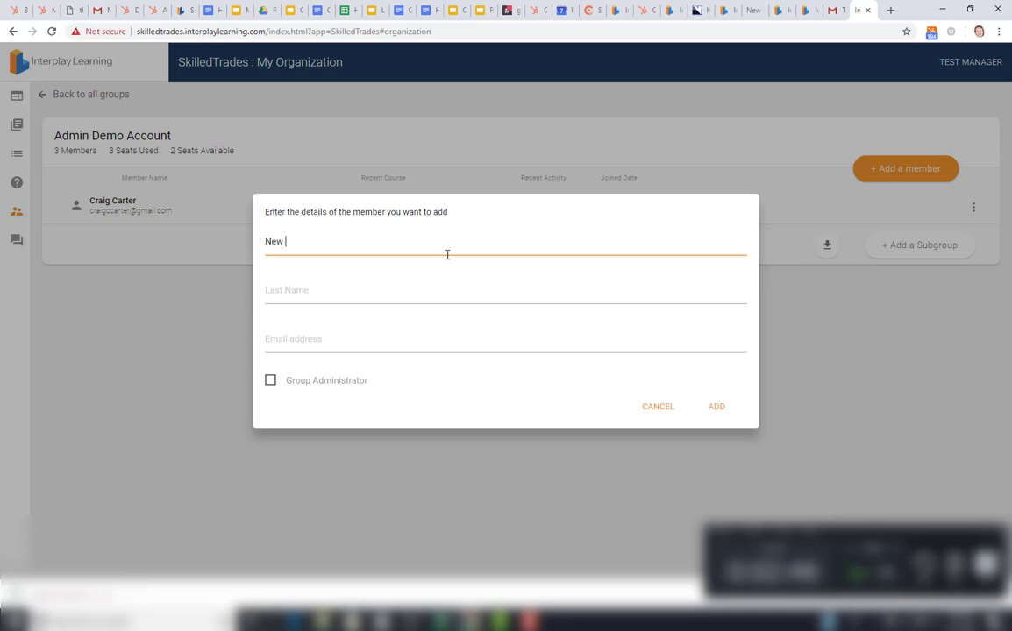
key("Tab")
type("Learner")
key("Tab")
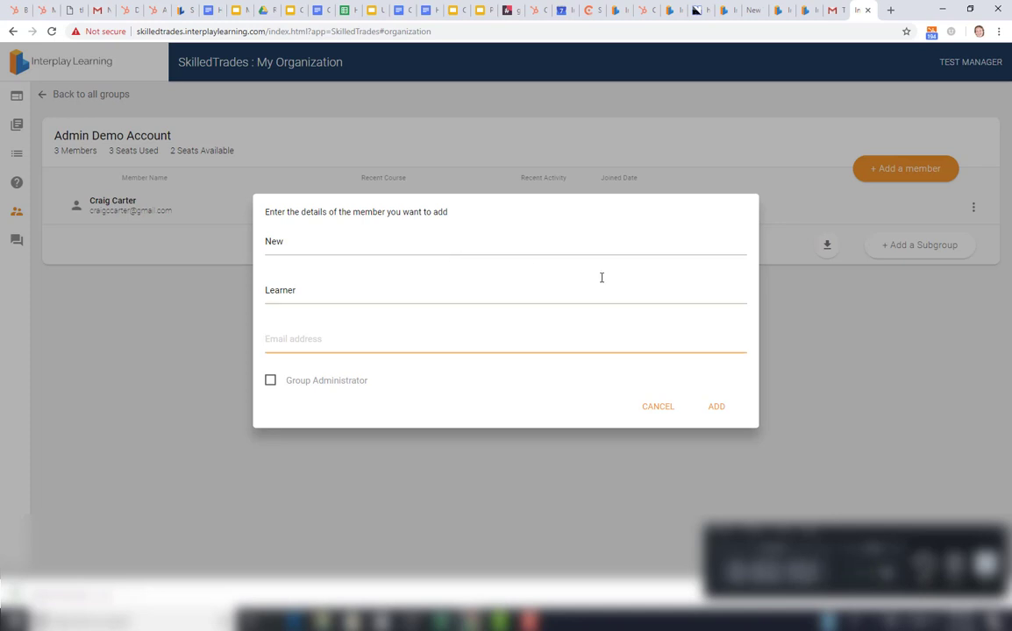
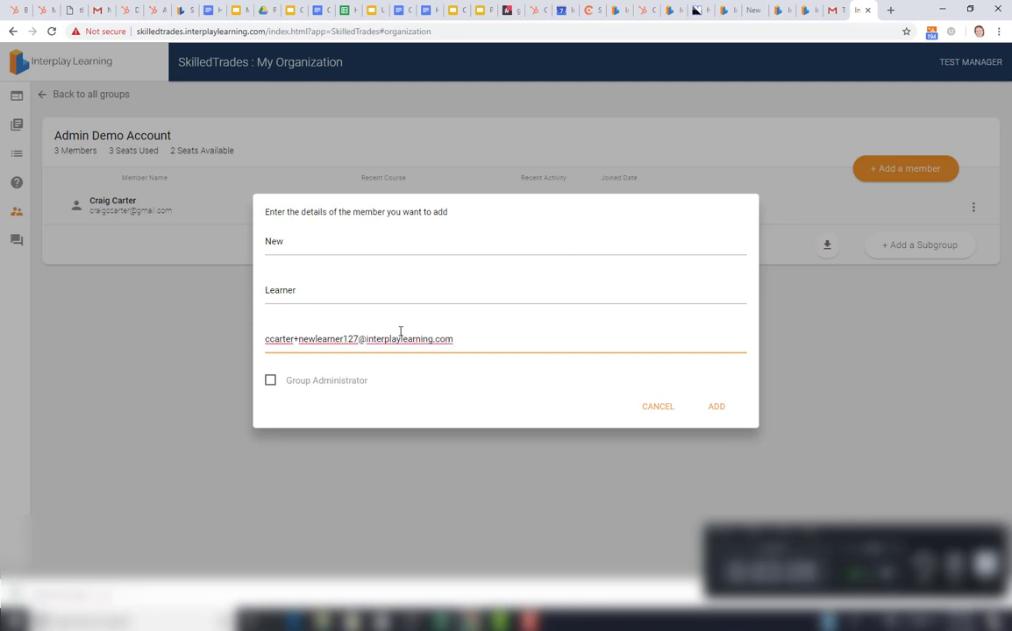
left_click_drag(266, 342, 467, 349)
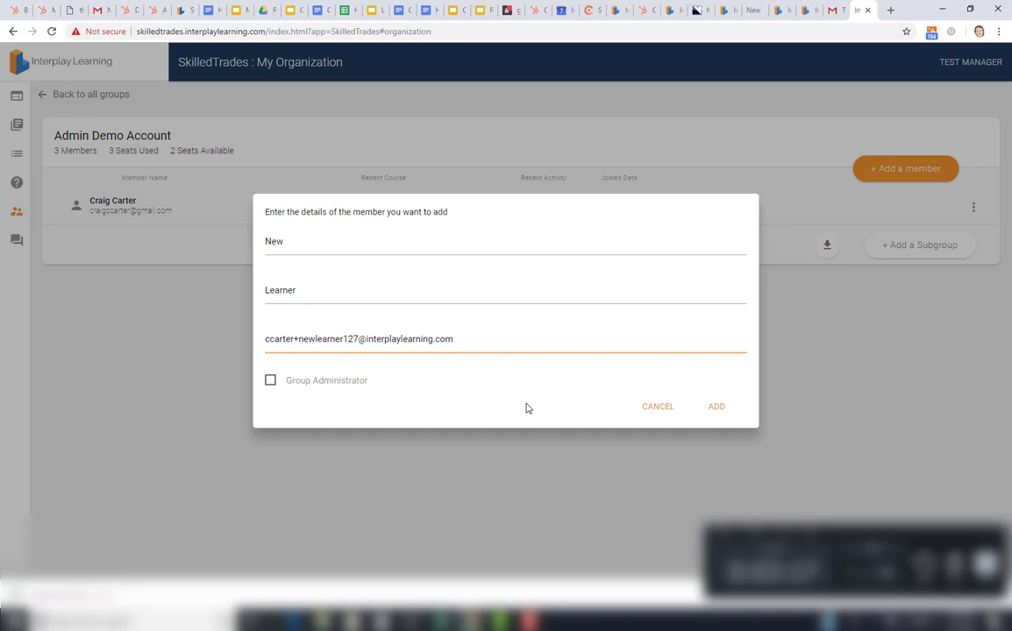
left_click(711, 411)
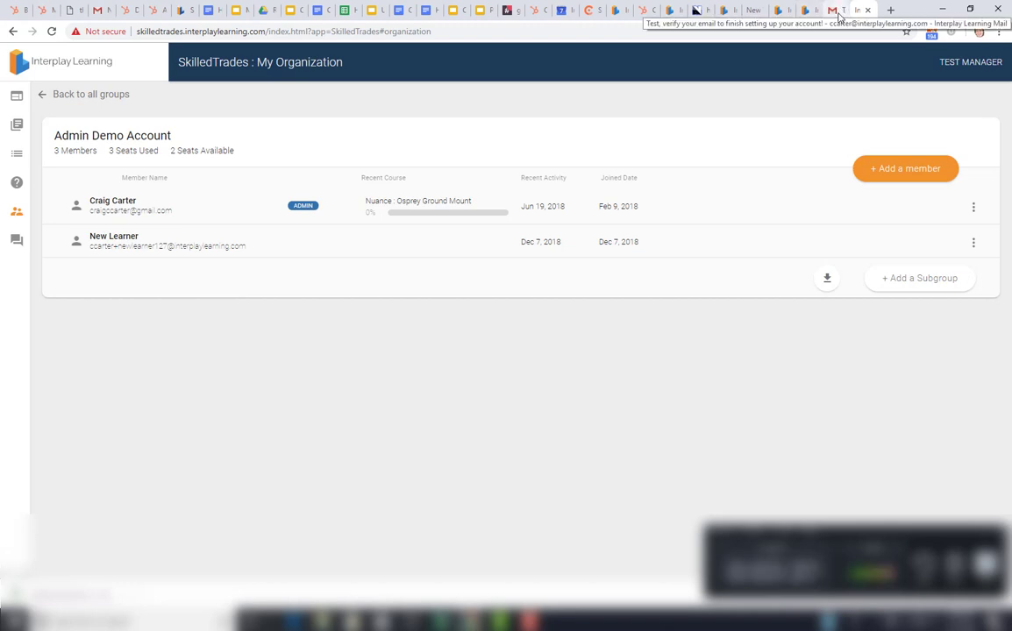
Step: Open the new learner's Interplay Learning verification email in Gmail and follow its verification link
left_click(837, 11)
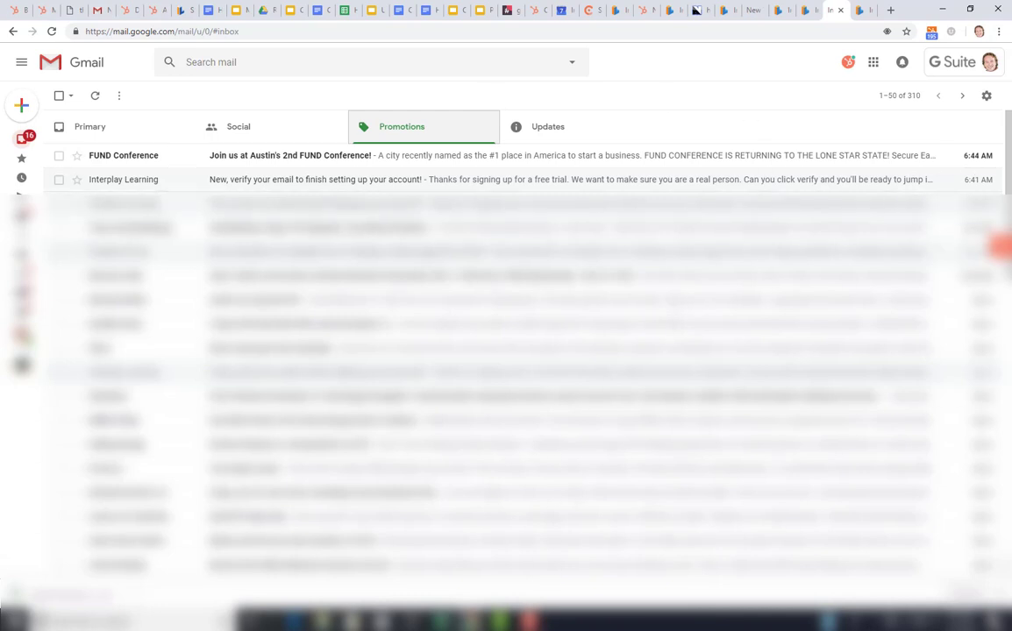
mouse_move(529, 620)
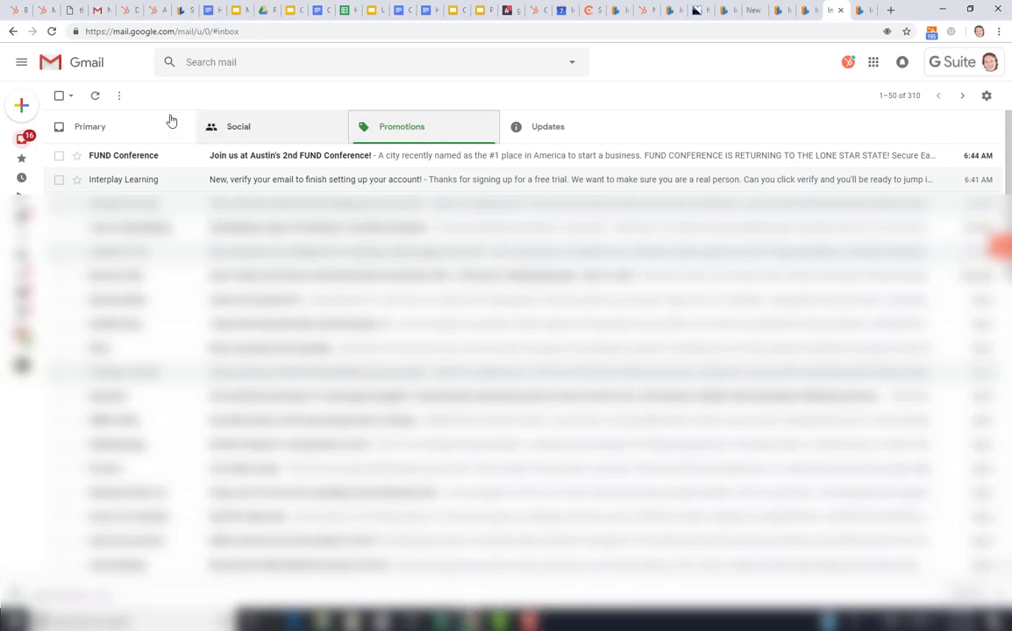
left_click(406, 182)
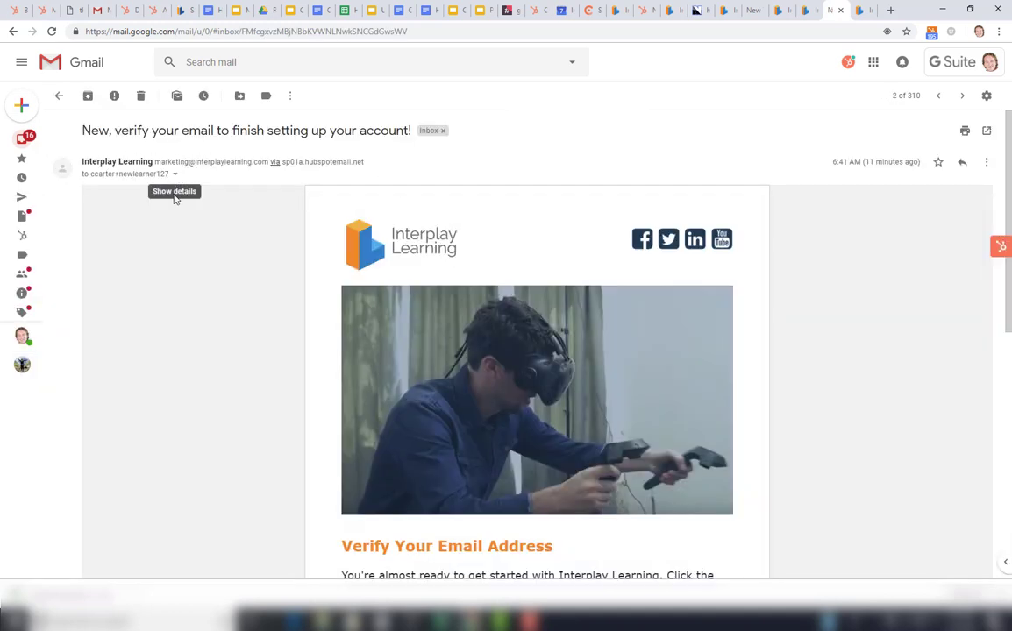
scroll(195, 291, "down", 4)
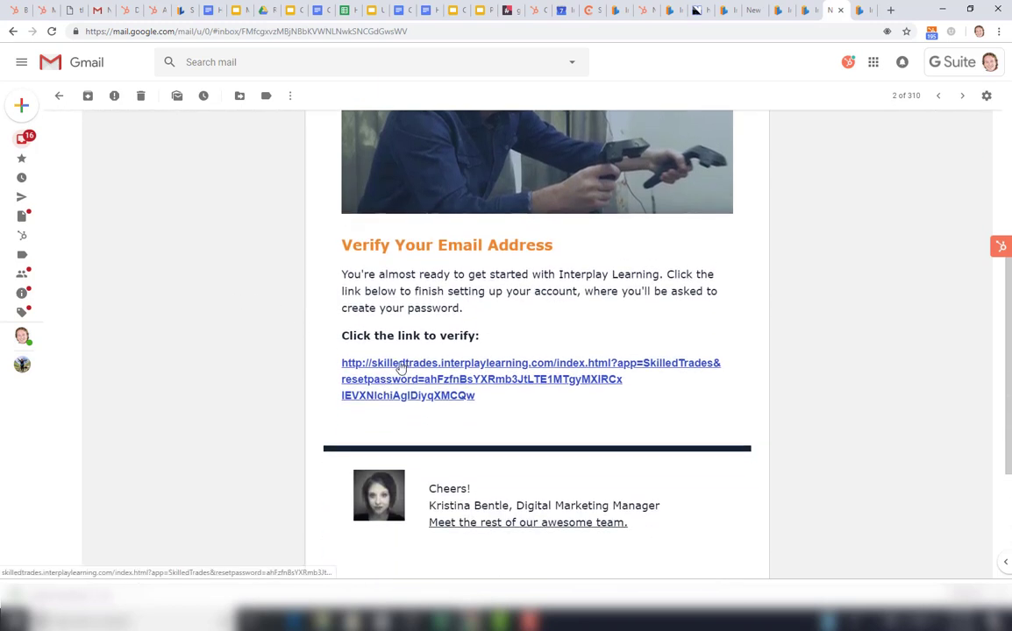
left_click(399, 369)
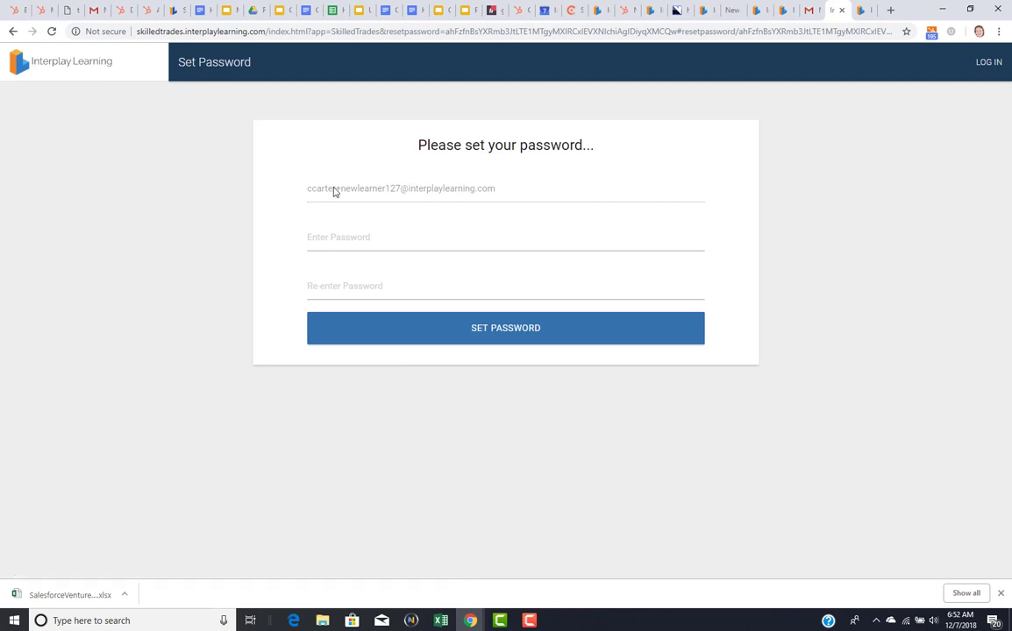
Step: Enter and confirm the new learner's password, then submit it to reach their empty dashboard
left_click(348, 239)
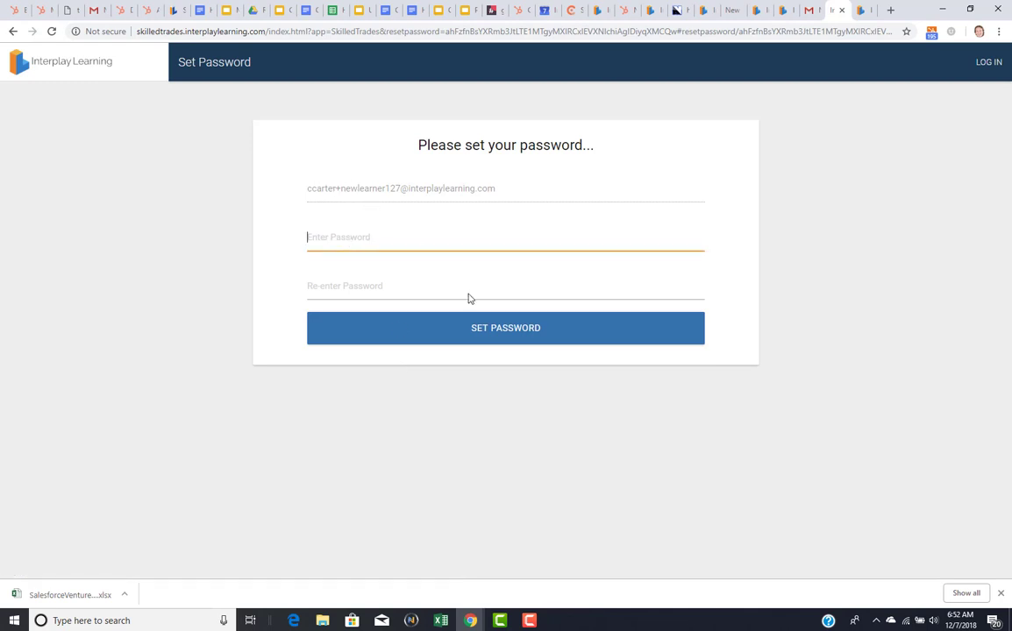
type("•••••••••")
key("Tab")
type("•")
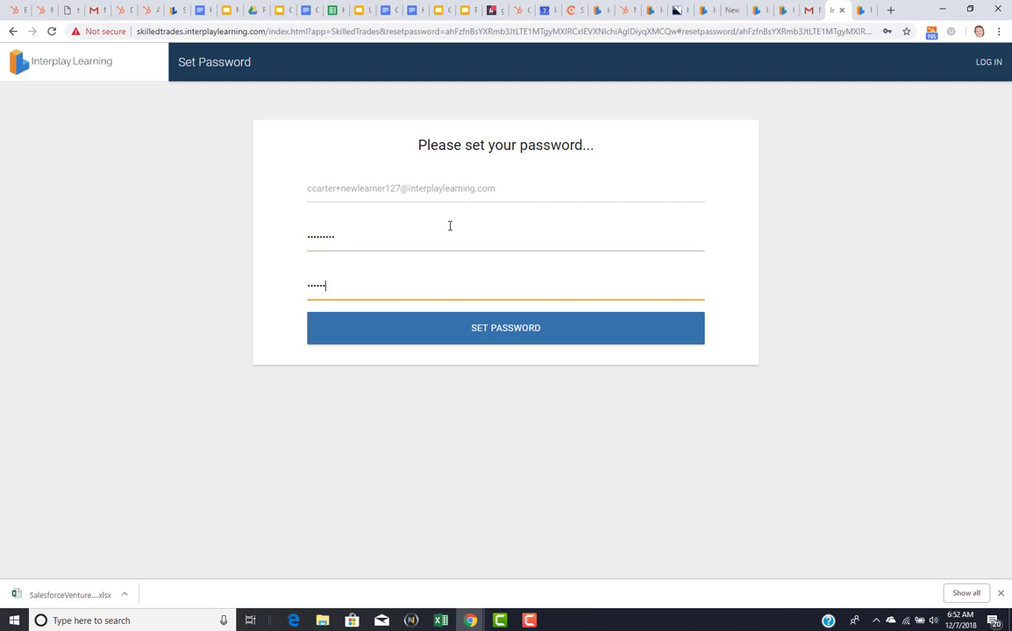
left_click(484, 334)
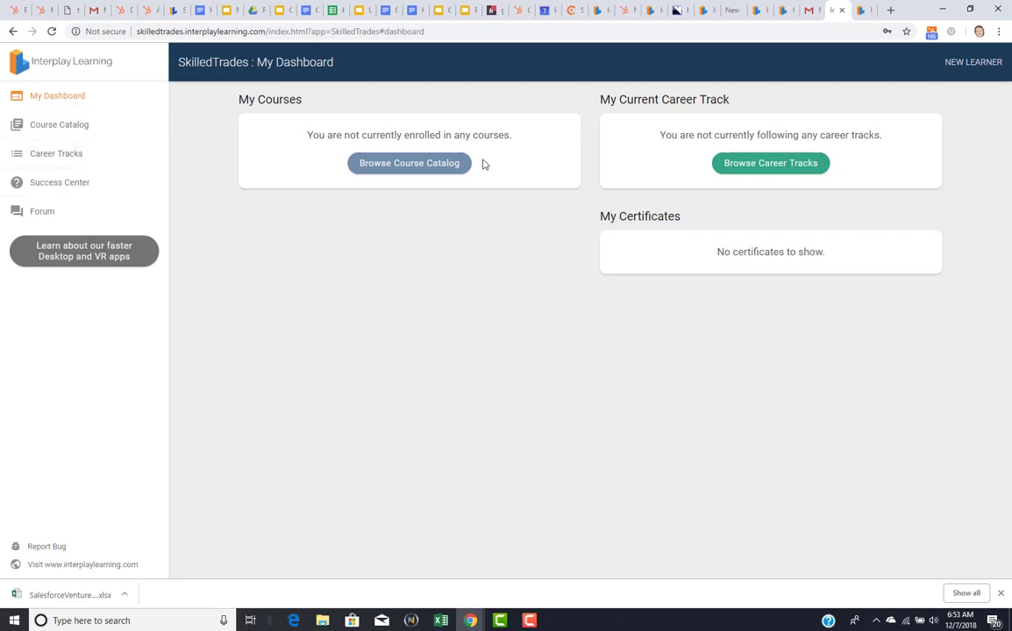
Step: Enroll in HVAC250: Residential A/C Troubleshooting: 3D/VR Sim from the Course Catalog and start it
left_click(47, 96)
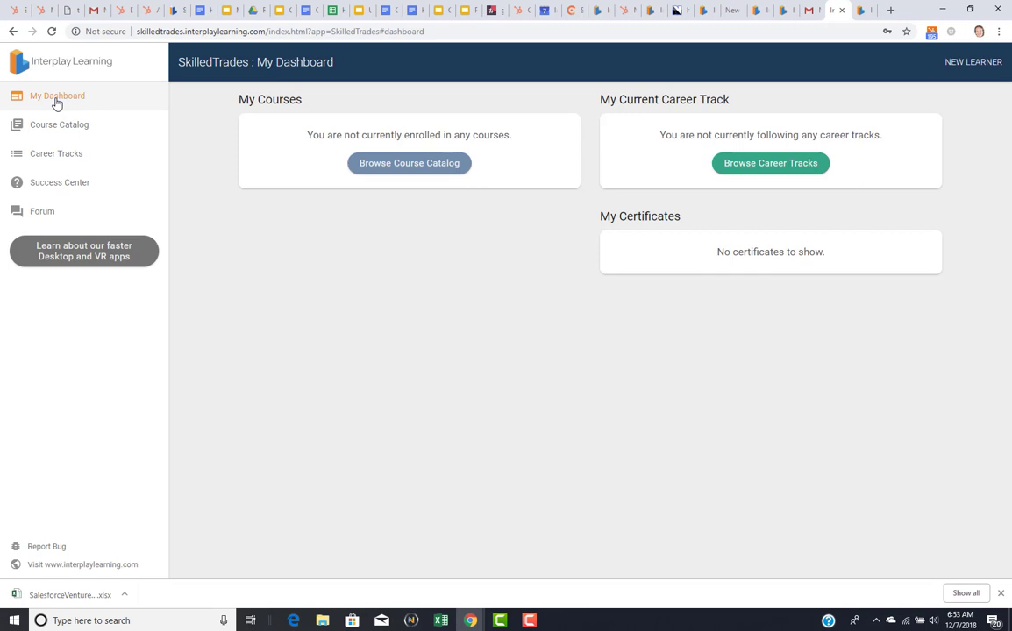
left_click(53, 126)
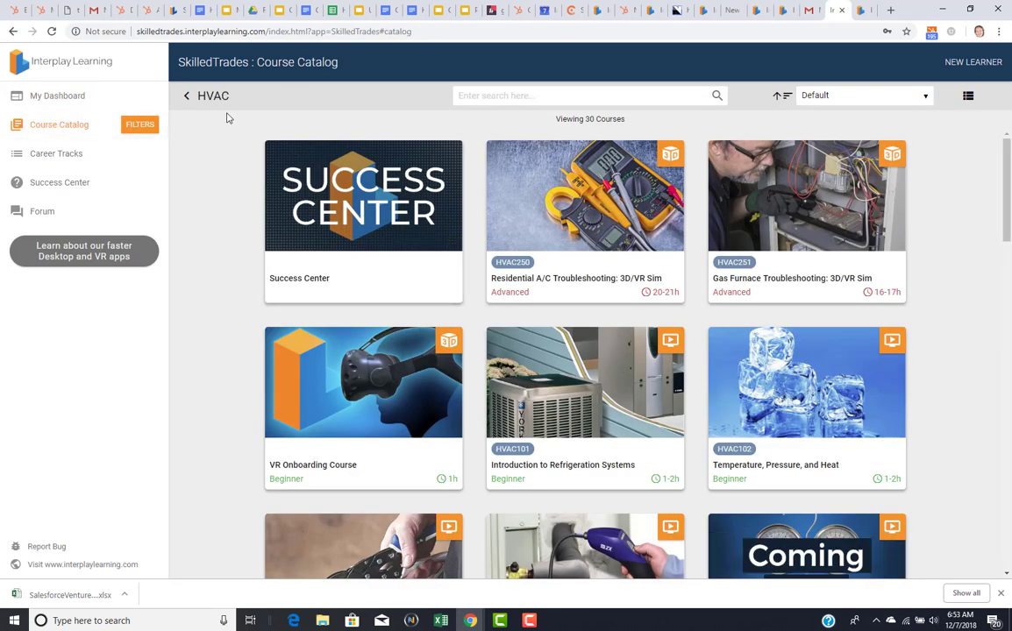
left_click(331, 207)
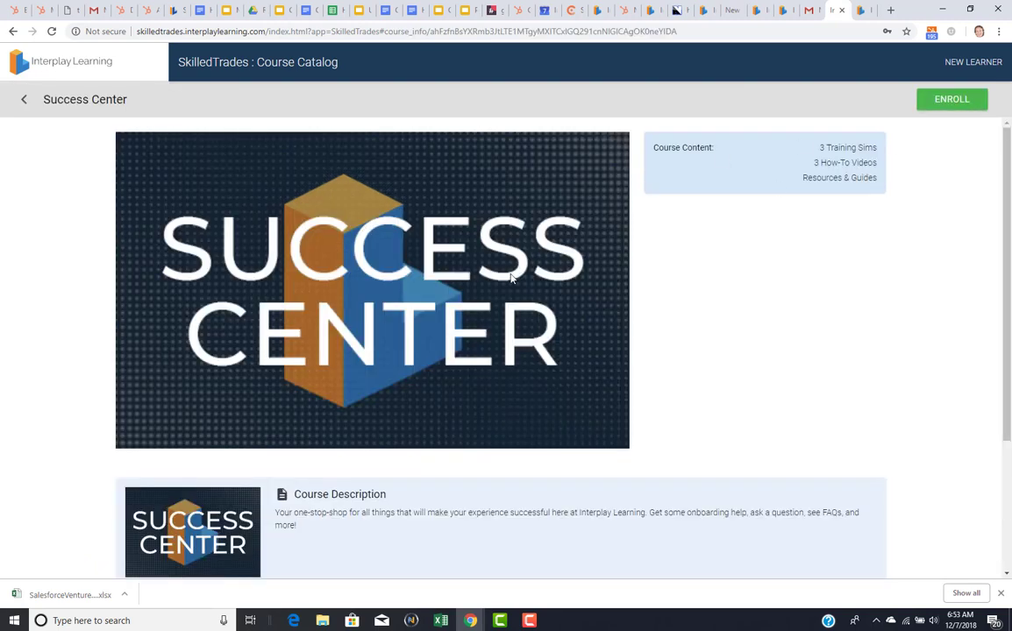
left_click(23, 100)
left_click(580, 208)
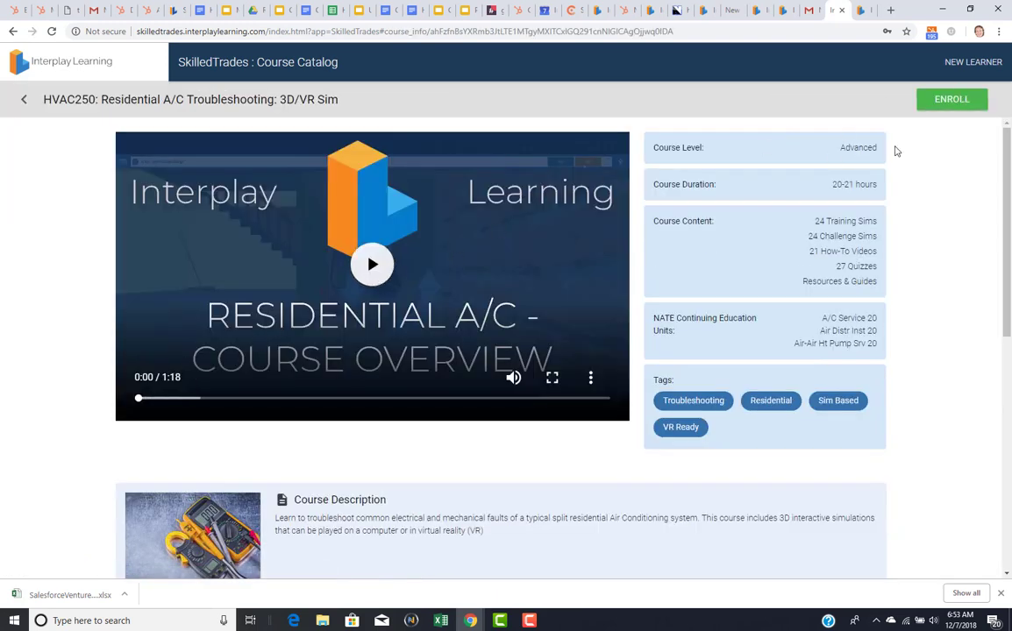
left_click(946, 102)
left_click(955, 102)
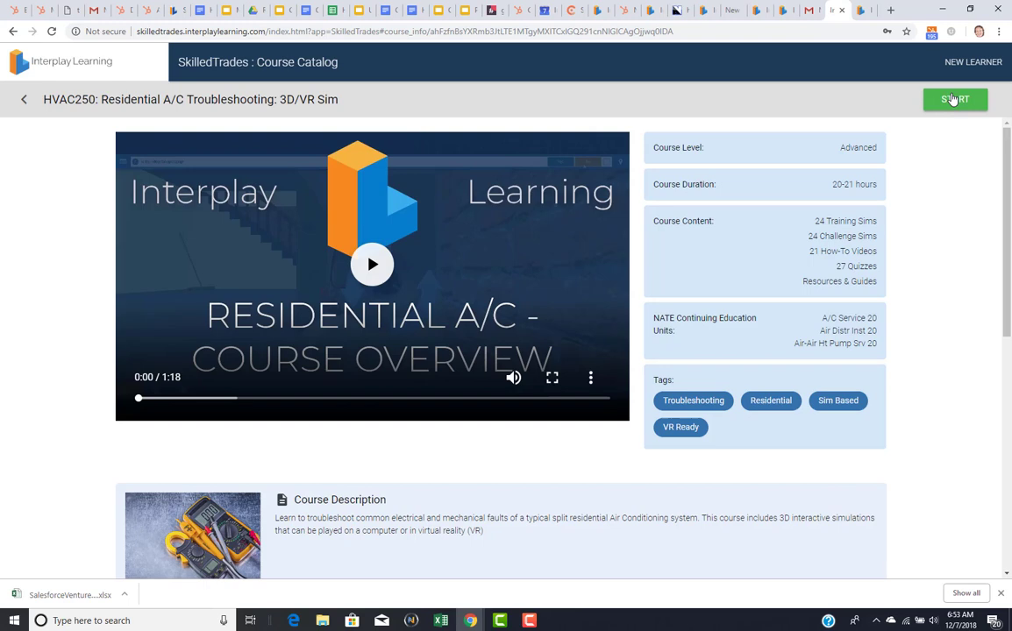